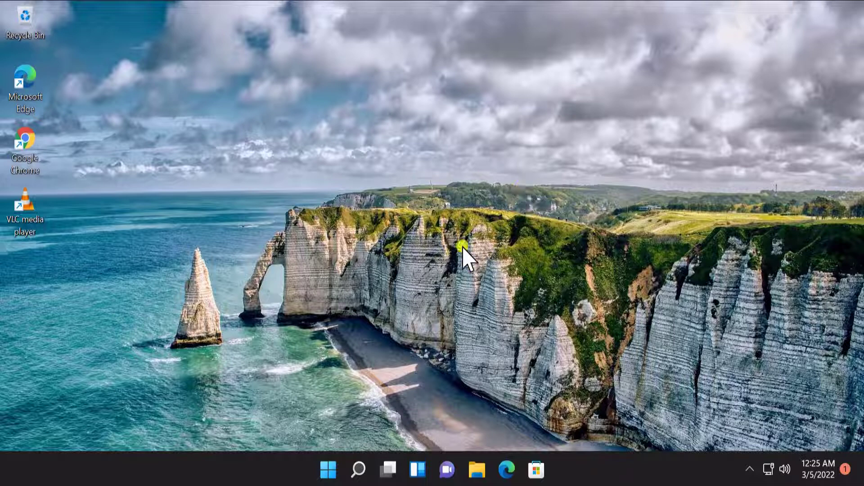
Launch System Restore with rstrui and proceed to the list of available restore points.
{"action": "left_click", "coordinate": [329, 468]}
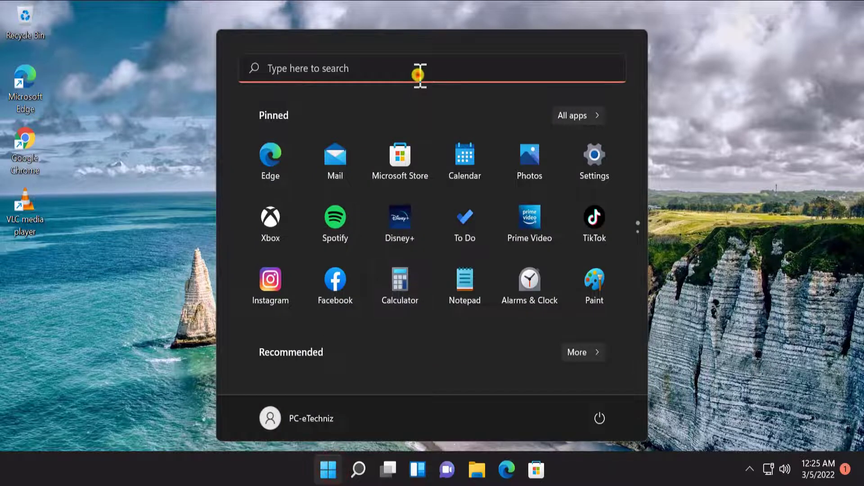
{"action": "left_click", "coordinate": [417, 73]}
{"action": "type", "text": "rstrui"}
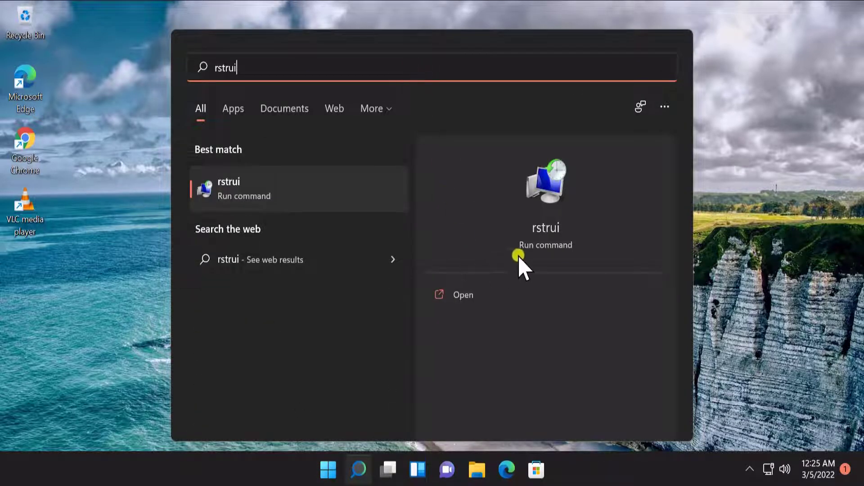
{"action": "left_click", "coordinate": [529, 300]}
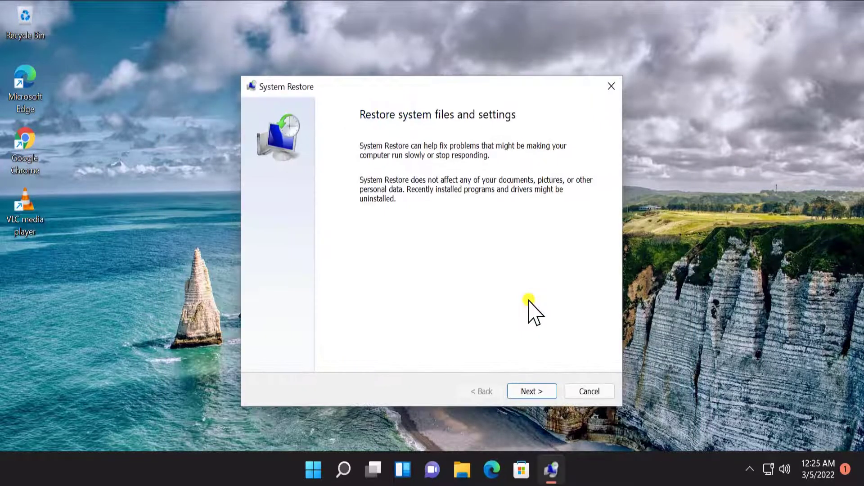
{"action": "left_click", "coordinate": [551, 394]}
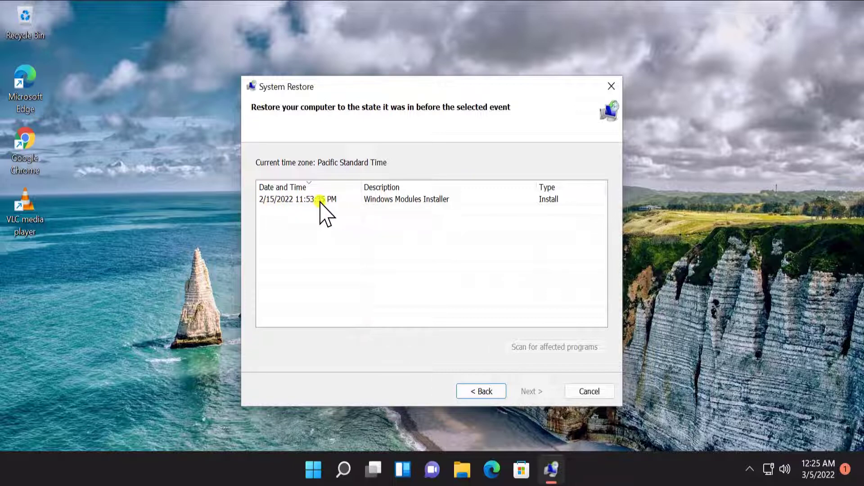
Scan the Windows Modules Installer restore point for affected programs, review the results, and close System Restore without restoring.
{"action": "left_click", "coordinate": [435, 199]}
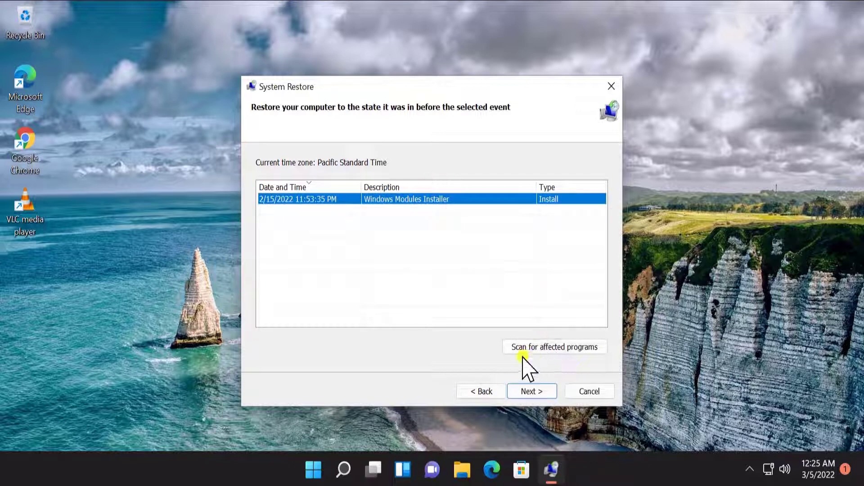
{"action": "left_click", "coordinate": [584, 347]}
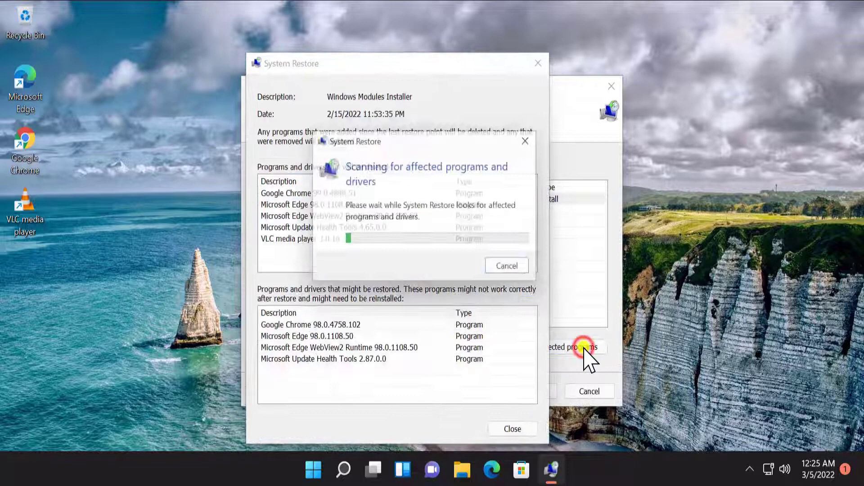
{"action": "left_click_drag", "start_coordinate": [416, 135], "coordinate": [587, 144]}
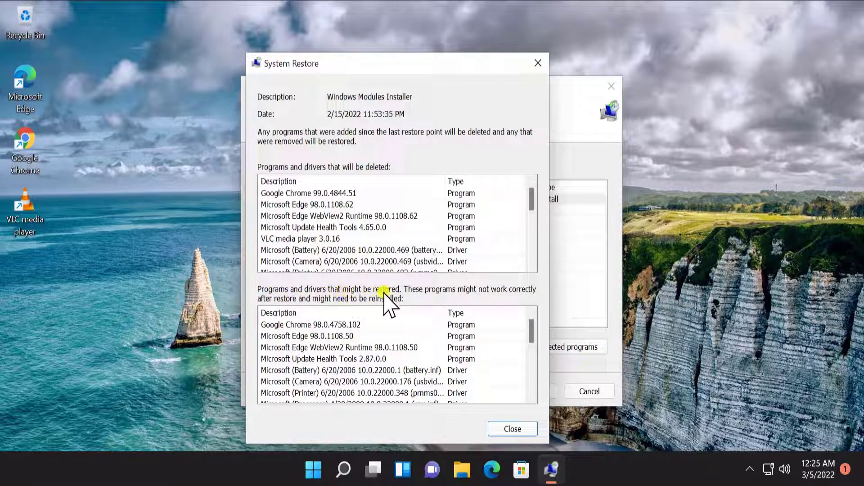
{"action": "scroll", "coordinate": [367, 352], "scroll_direction": "down", "scroll_amount": 5}
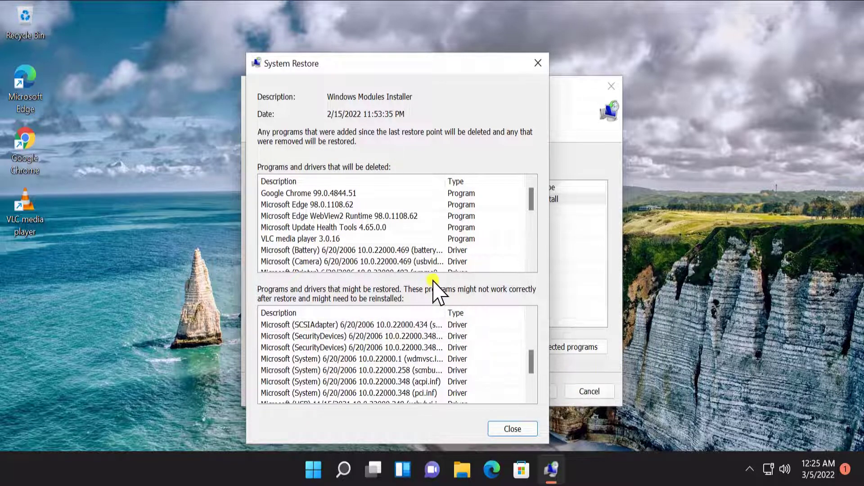
{"action": "left_click", "coordinate": [510, 429]}
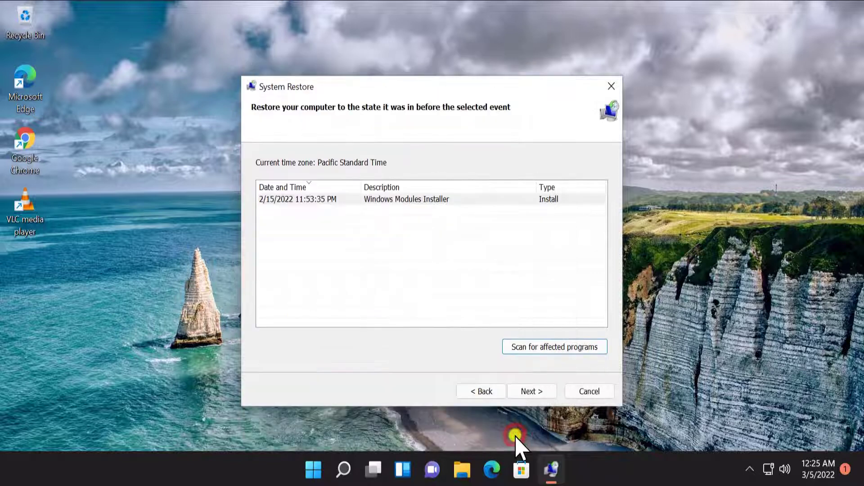
{"action": "left_click", "coordinate": [444, 200]}
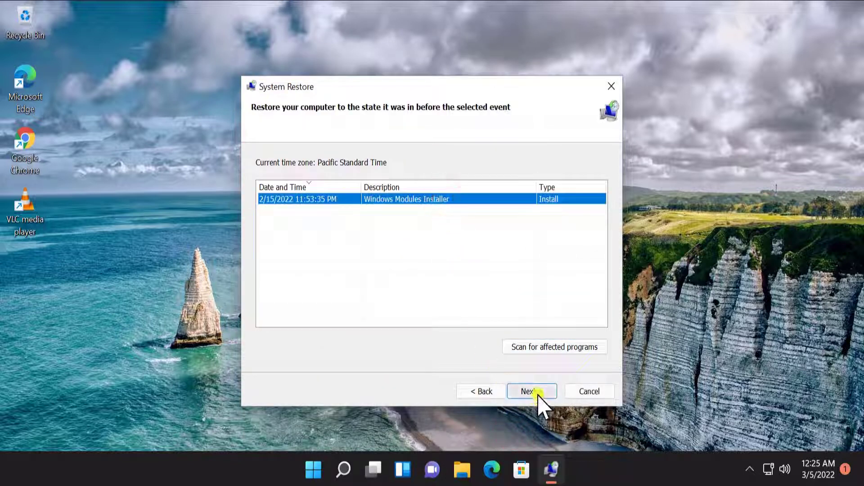
{"action": "left_click", "coordinate": [612, 86]}
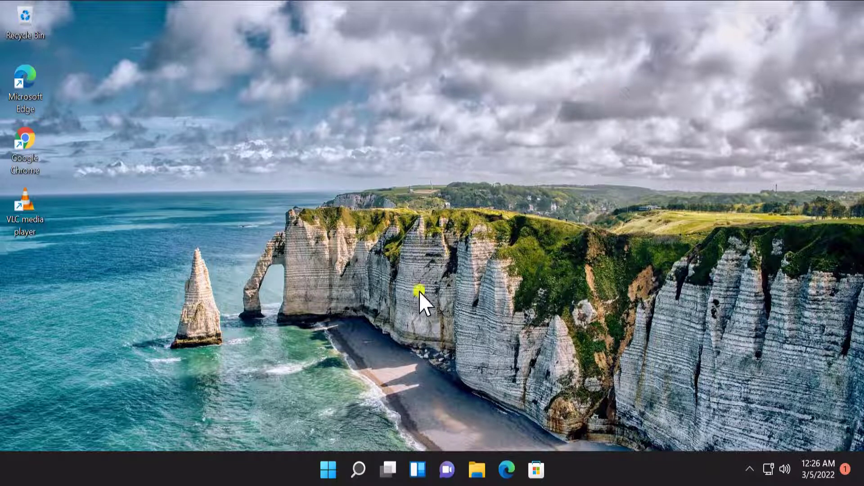
View the Windows Update page in Settings to check for available updates, and close Settings.
{"action": "left_click", "coordinate": [328, 471]}
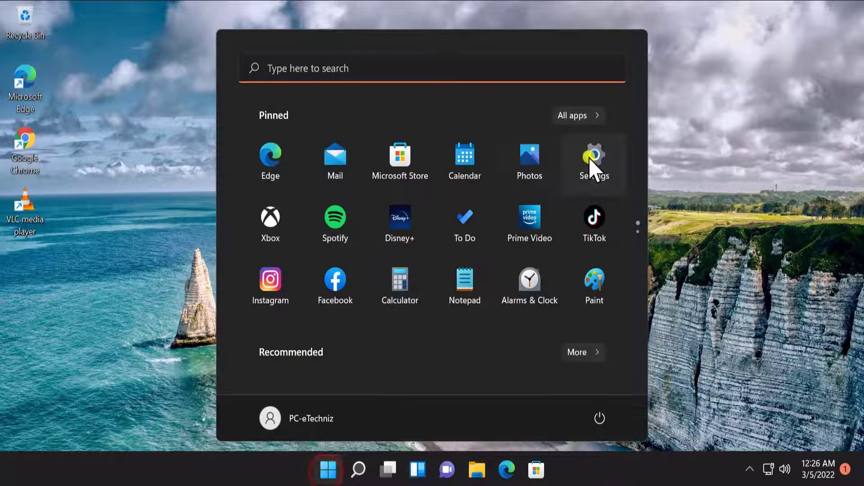
{"action": "left_click", "coordinate": [594, 178]}
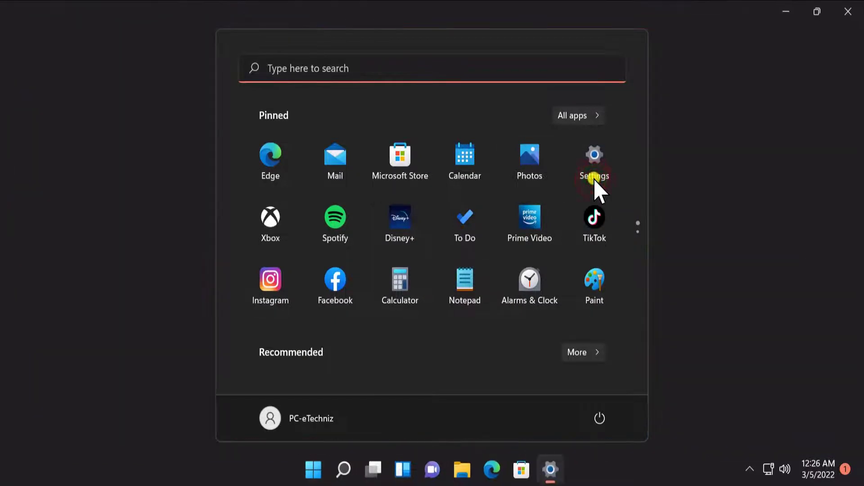
{"action": "scroll", "coordinate": [76, 314], "scroll_direction": "down", "scroll_amount": 1}
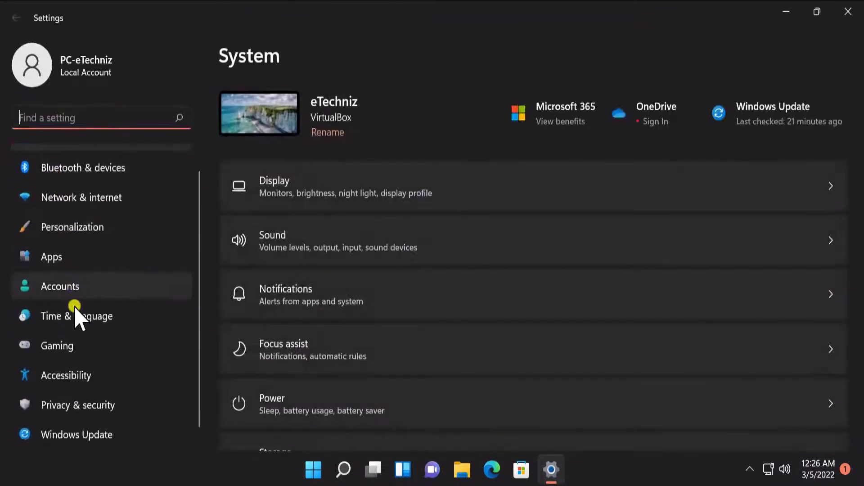
{"action": "left_click", "coordinate": [123, 431]}
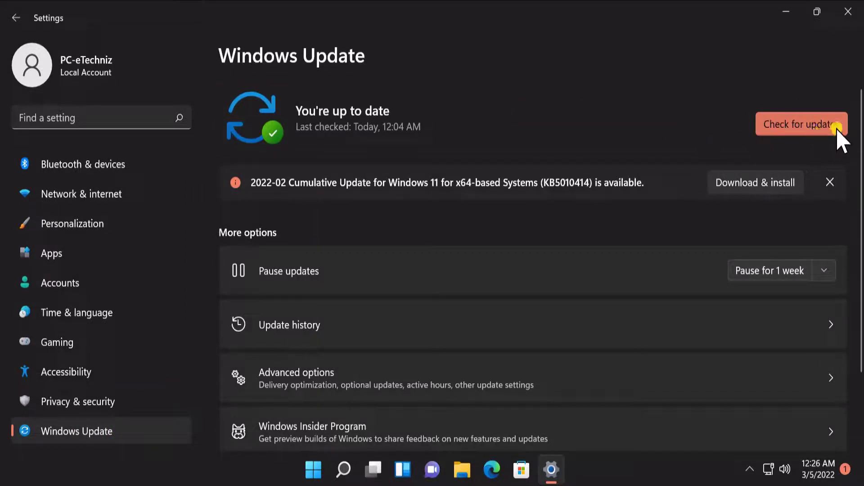
{"action": "left_click", "coordinate": [852, 10]}
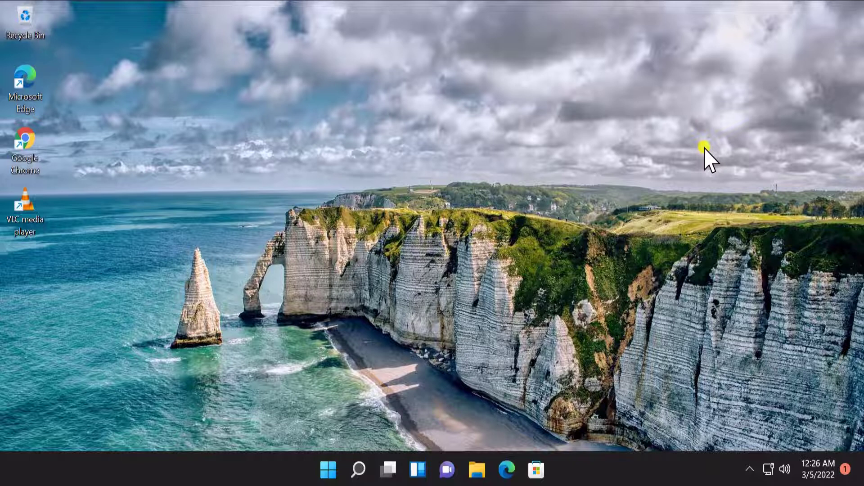
Open the list of other troubleshooters in the Troubleshoot section of the System settings.
{"action": "left_click", "coordinate": [328, 470]}
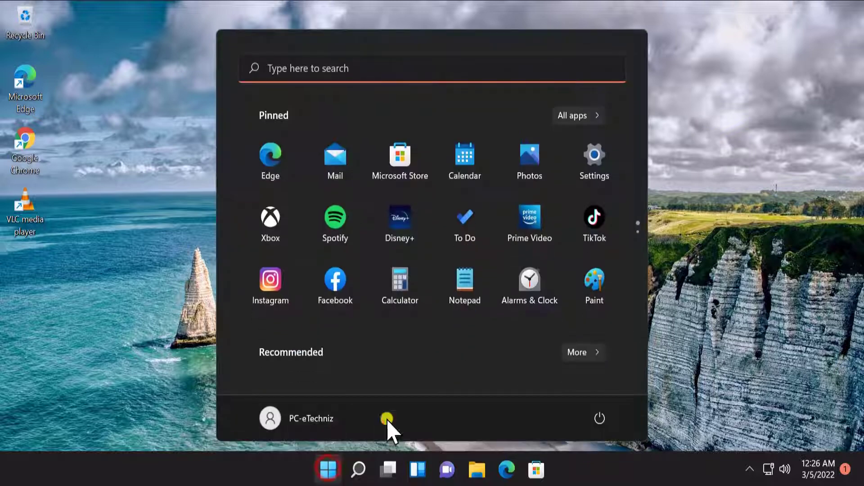
{"action": "left_click", "coordinate": [594, 180]}
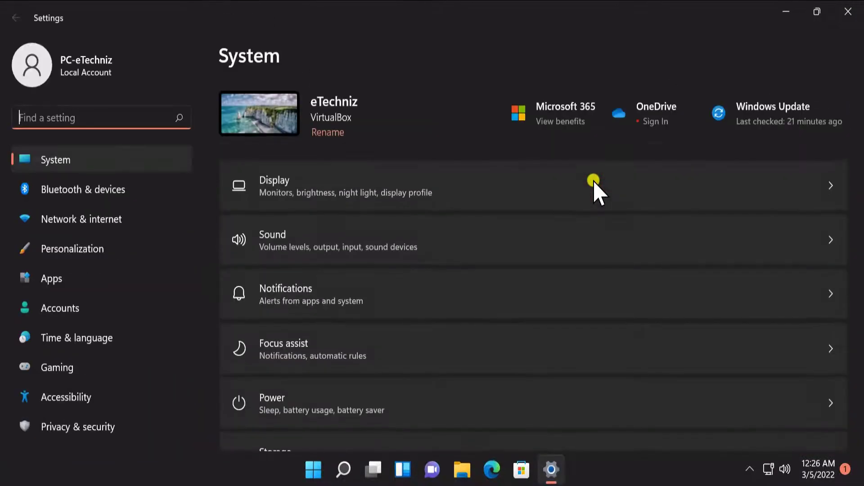
{"action": "scroll", "coordinate": [594, 180], "scroll_direction": "down", "scroll_amount": 6}
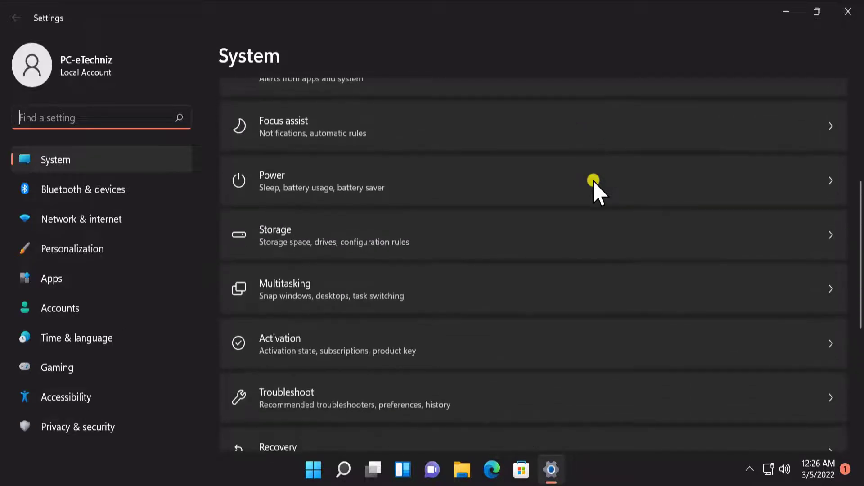
{"action": "left_click", "coordinate": [513, 284]}
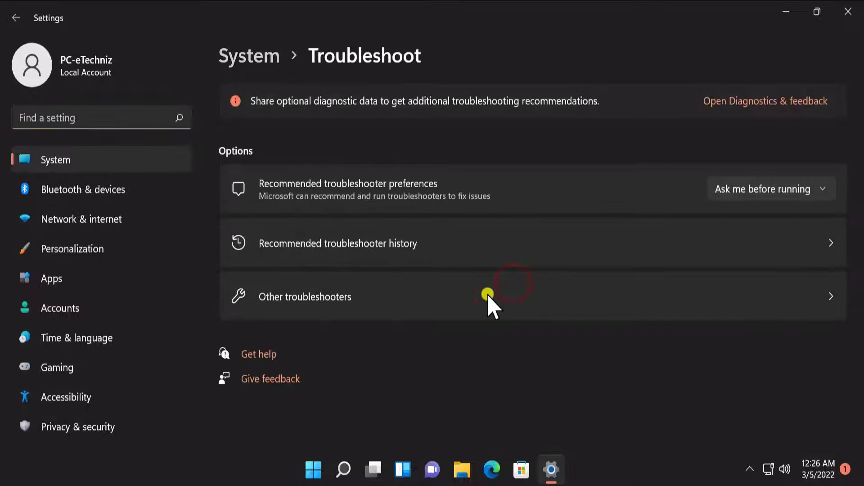
{"action": "left_click", "coordinate": [781, 297]}
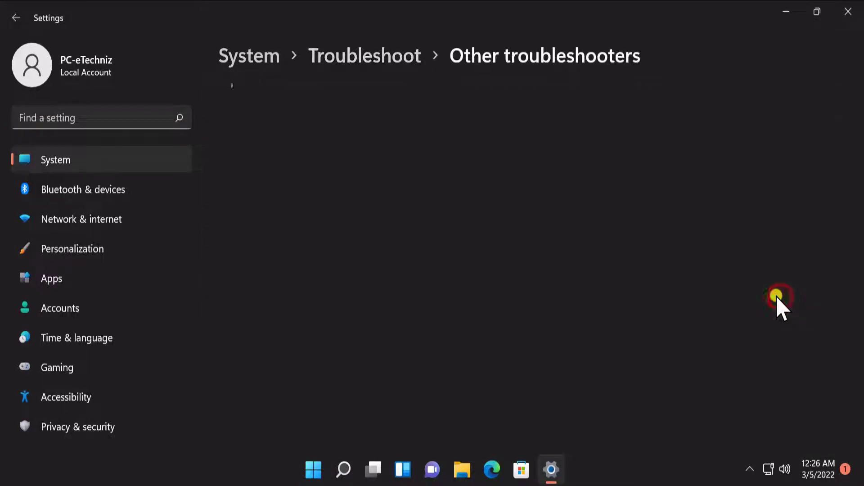
Run the Shared Folders troubleshooter as far as the network location entry, cancel it, and close Settings.
{"action": "scroll", "coordinate": [370, 232], "scroll_direction": "down", "scroll_amount": 12}
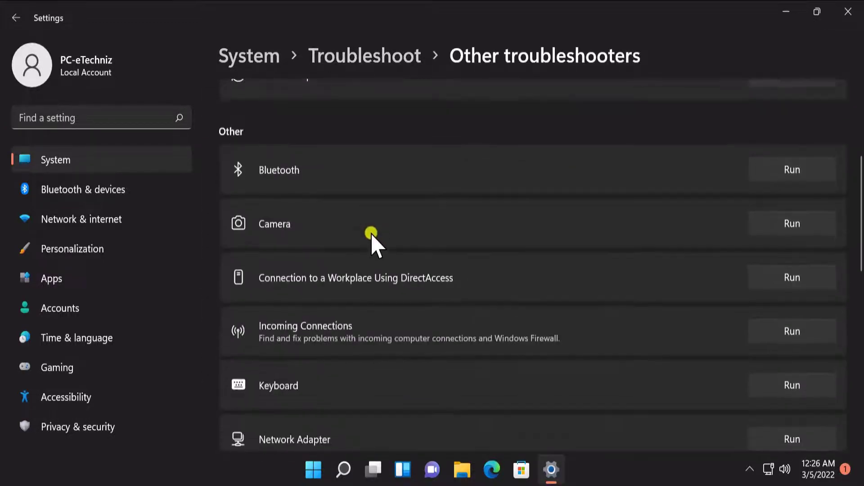
{"action": "scroll", "coordinate": [372, 243], "scroll_direction": "down", "scroll_amount": 3}
{"action": "scroll", "coordinate": [373, 243], "scroll_direction": "up", "scroll_amount": 3}
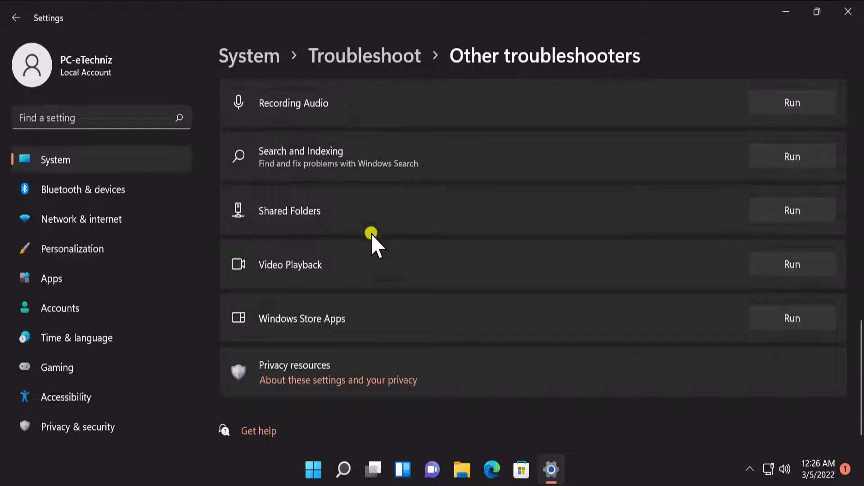
{"action": "left_click", "coordinate": [792, 315]}
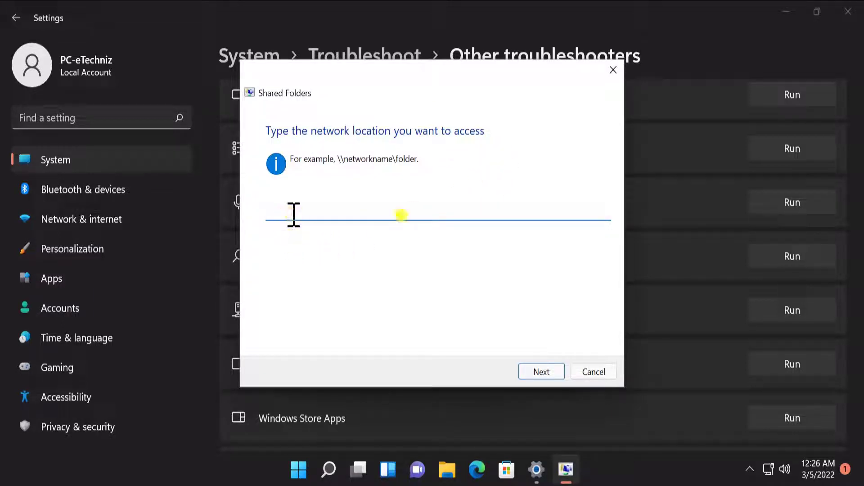
{"action": "left_click", "coordinate": [583, 374]}
{"action": "left_click", "coordinate": [851, 13]}
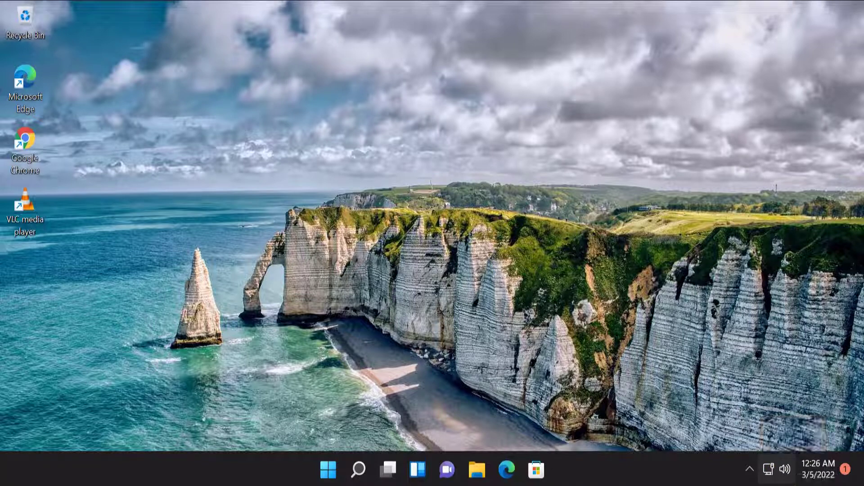
Connect to the Tech Hack Wi-Fi network with automatic connection enabled, and check the network profile in its properties.
{"action": "left_click", "coordinate": [768, 470]}
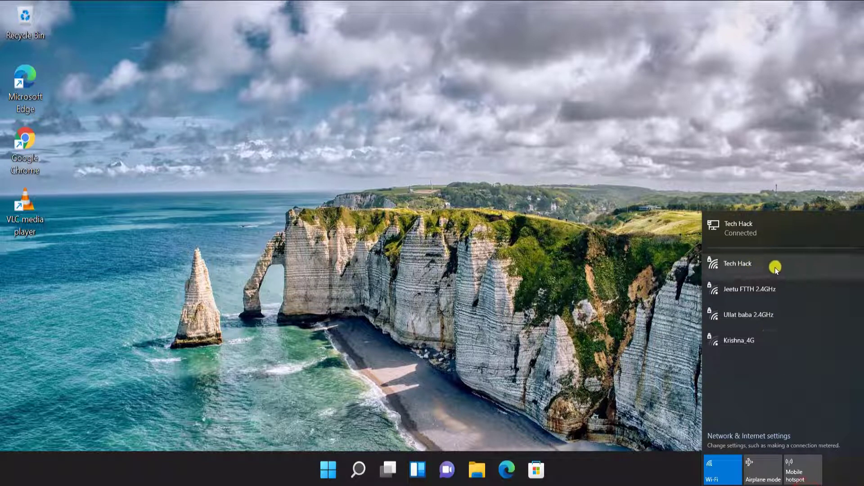
{"action": "left_click", "coordinate": [728, 266]}
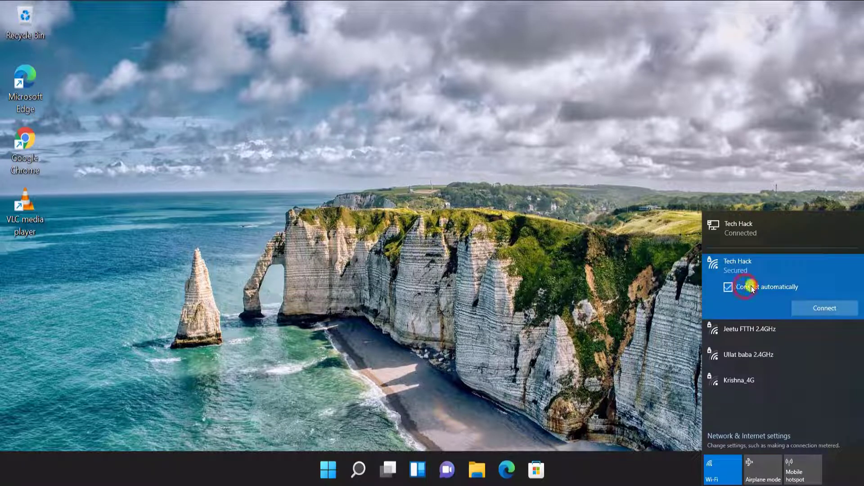
{"action": "left_click", "coordinate": [823, 308]}
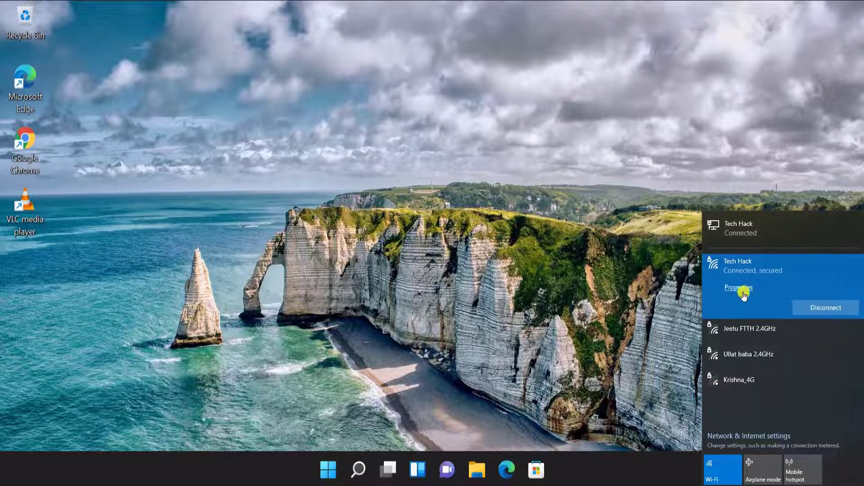
{"action": "left_click", "coordinate": [738, 288]}
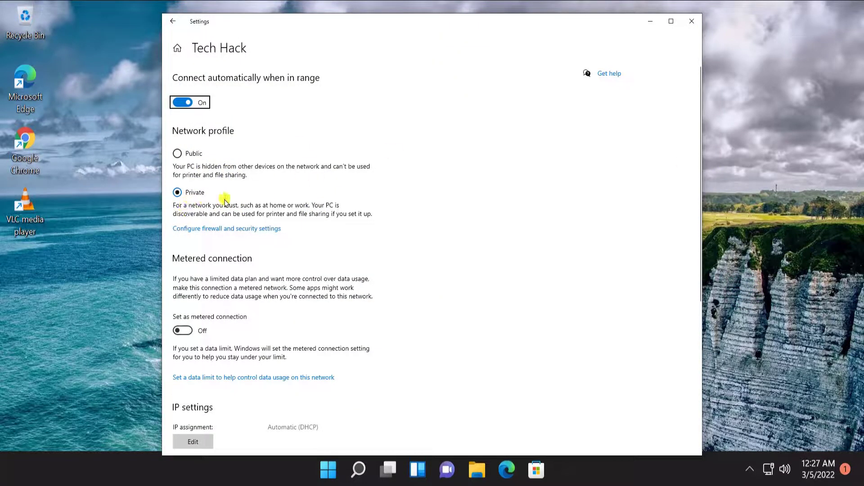
{"action": "left_click", "coordinate": [692, 21]}
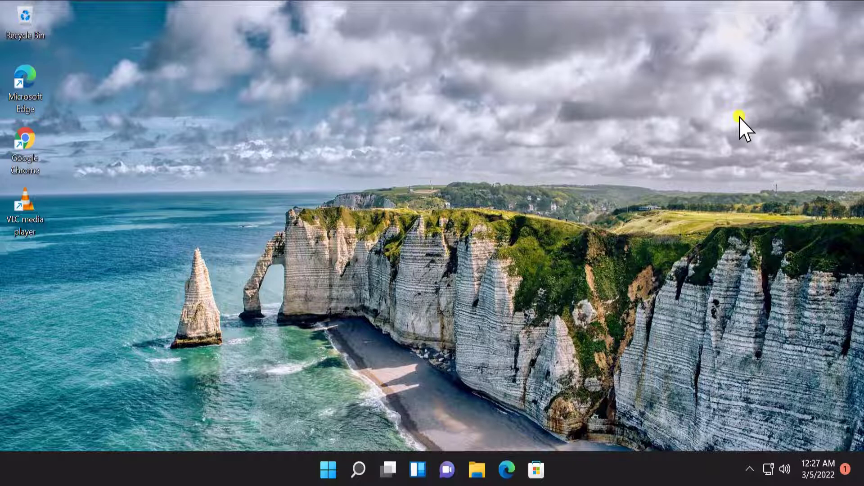
Review the options on the Network & internet page of Settings, including Ethernet, Proxy and Advanced network settings, and close Settings.
{"action": "left_click", "coordinate": [329, 469]}
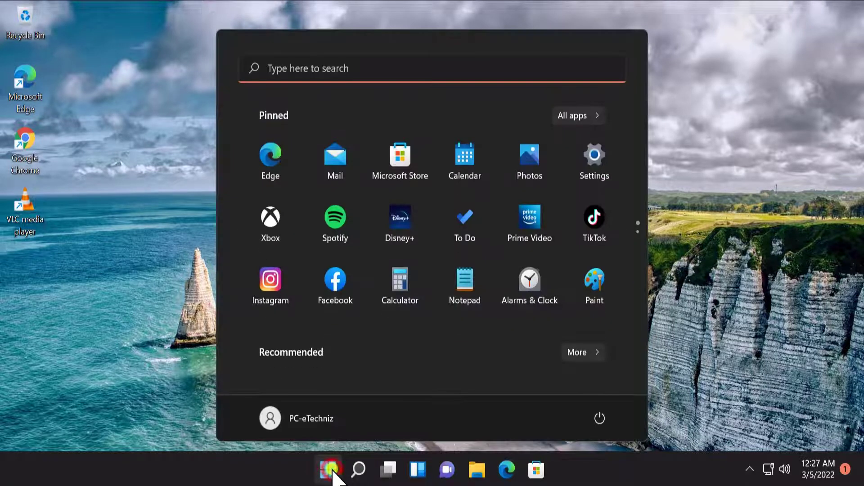
{"action": "left_click", "coordinate": [611, 180]}
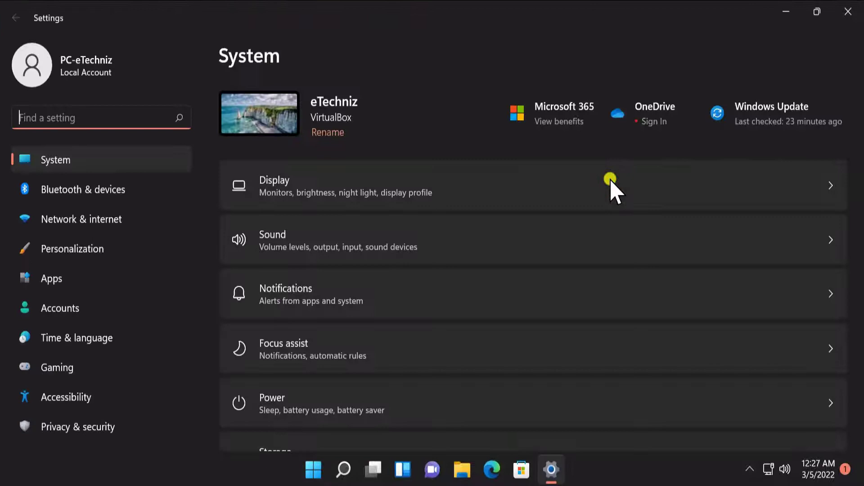
{"action": "left_click", "coordinate": [103, 220]}
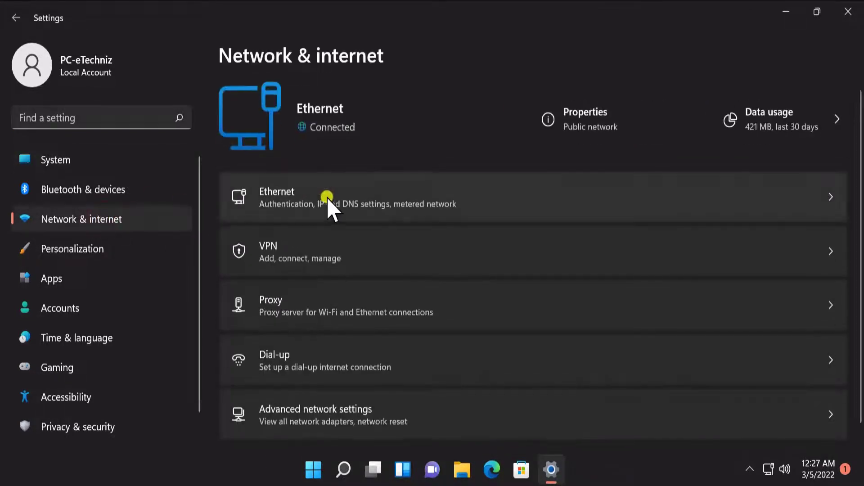
{"action": "scroll", "coordinate": [326, 265], "scroll_direction": "down", "scroll_amount": 1}
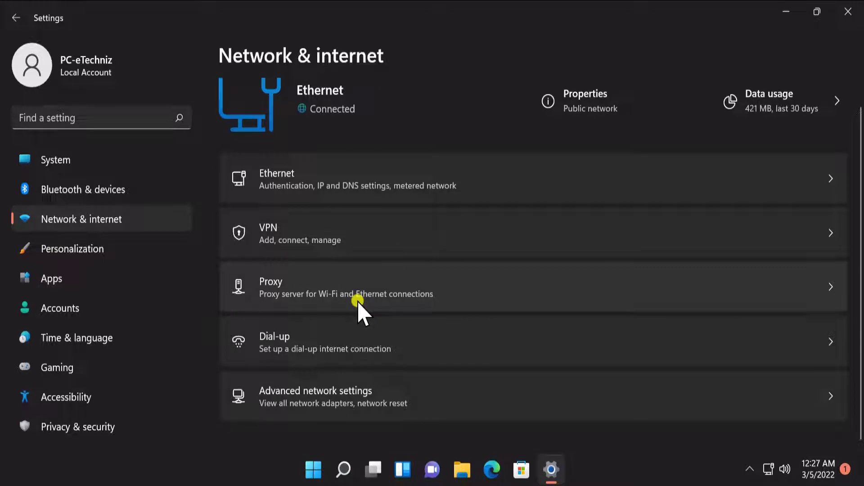
{"action": "left_click", "coordinate": [848, 11]}
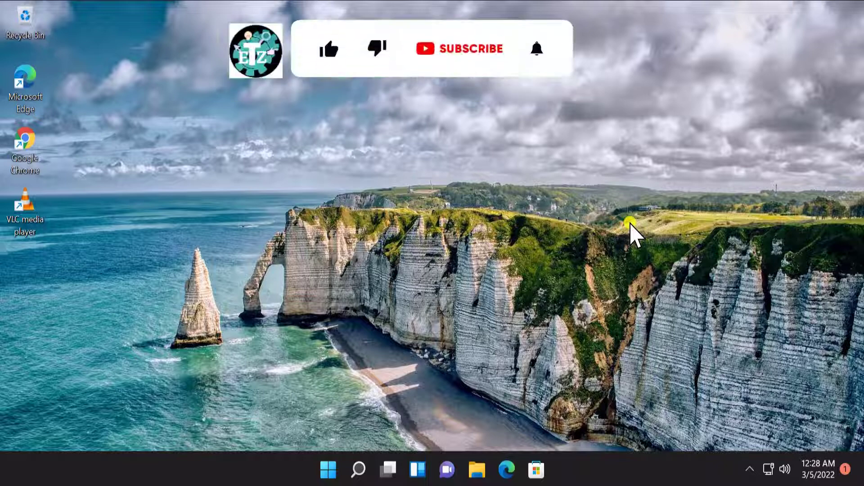
Open Control Panel and bring up the advanced sharing settings of the Network and Sharing Center.
{"action": "left_click", "coordinate": [328, 469]}
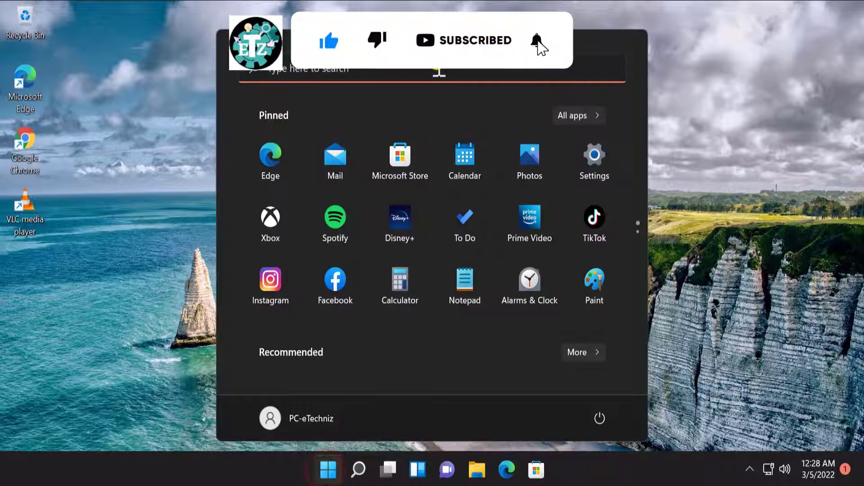
{"action": "left_click", "coordinate": [439, 70]}
{"action": "type", "text": "control"}
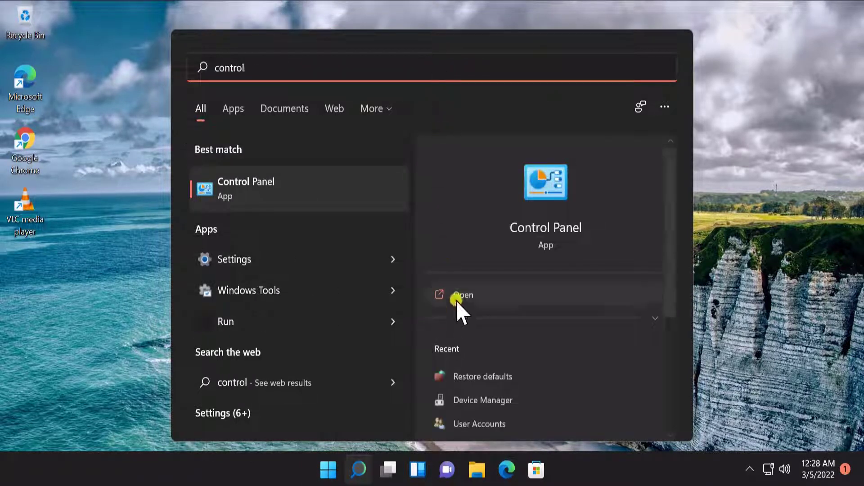
{"action": "left_click", "coordinate": [495, 297]}
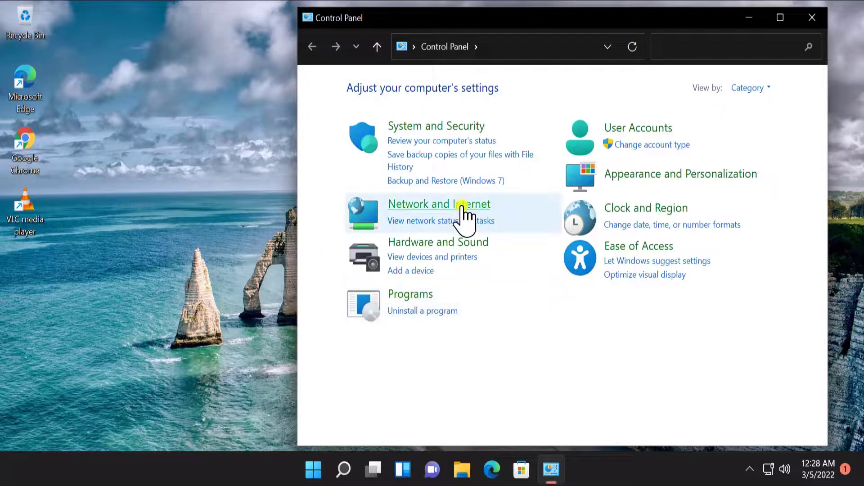
{"action": "left_click", "coordinate": [463, 207]}
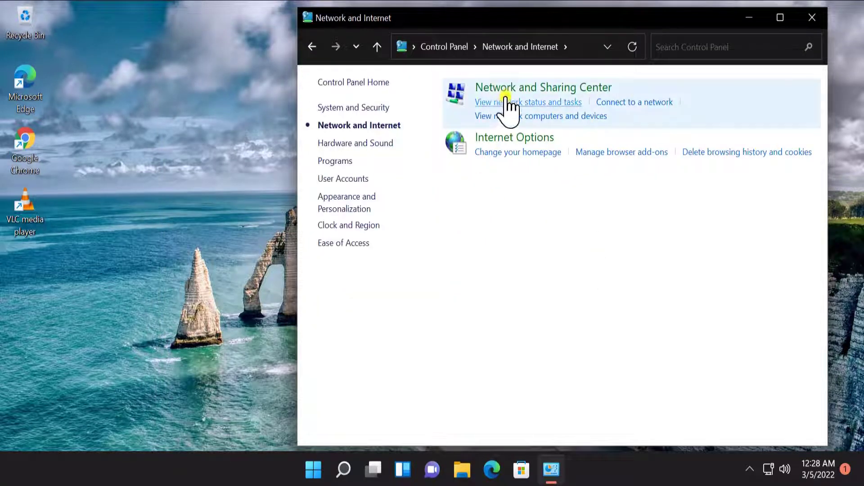
{"action": "left_click", "coordinate": [604, 88]}
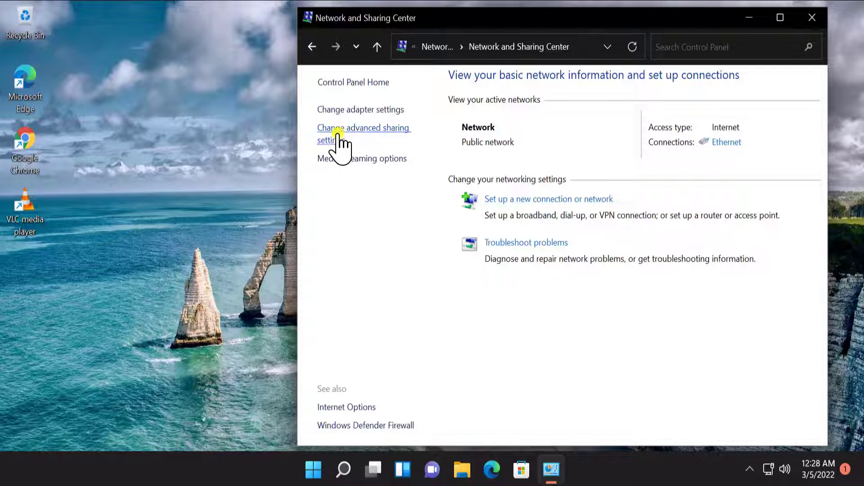
{"action": "left_click", "coordinate": [397, 128]}
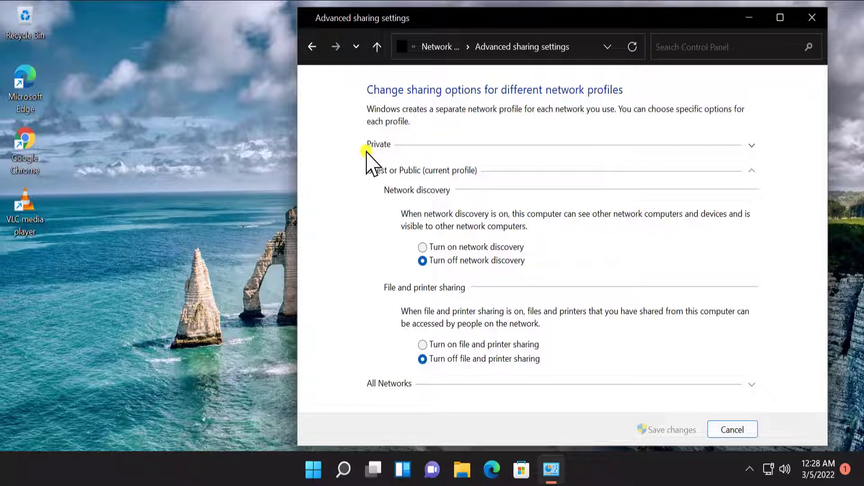
Try to turn on file and printer sharing for the Private network profile.
{"action": "left_click", "coordinate": [754, 145]}
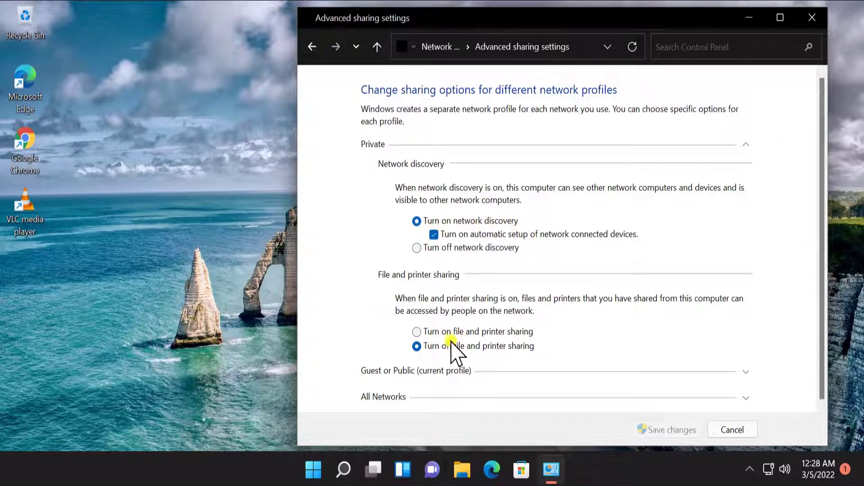
{"action": "left_click", "coordinate": [415, 332]}
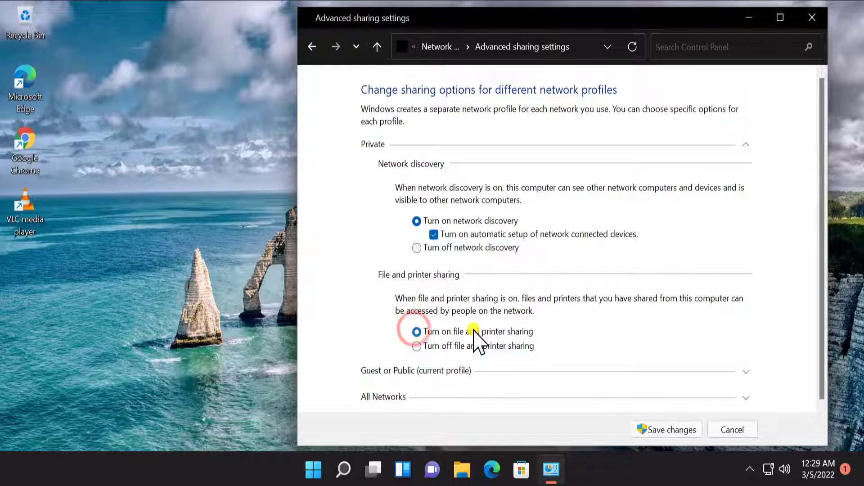
{"action": "left_click", "coordinate": [746, 145]}
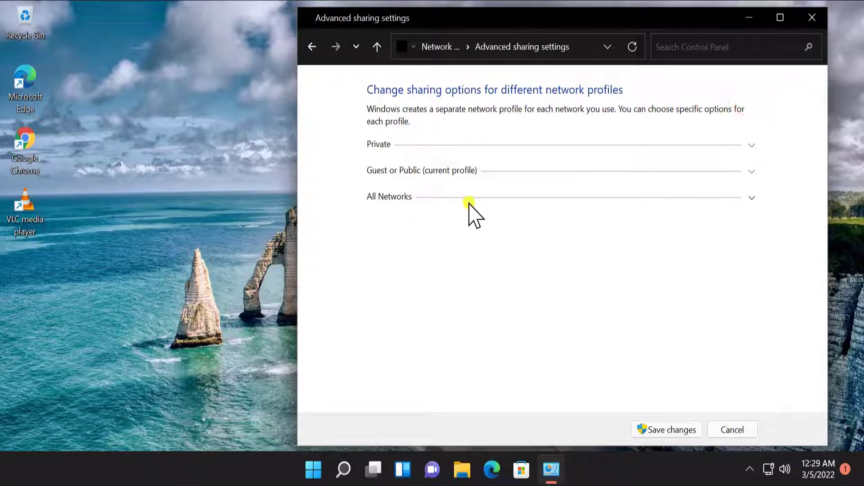
Review the All Networks options for public folder, media streaming and password protected sharing, and close the window without saving.
{"action": "left_click", "coordinate": [752, 198]}
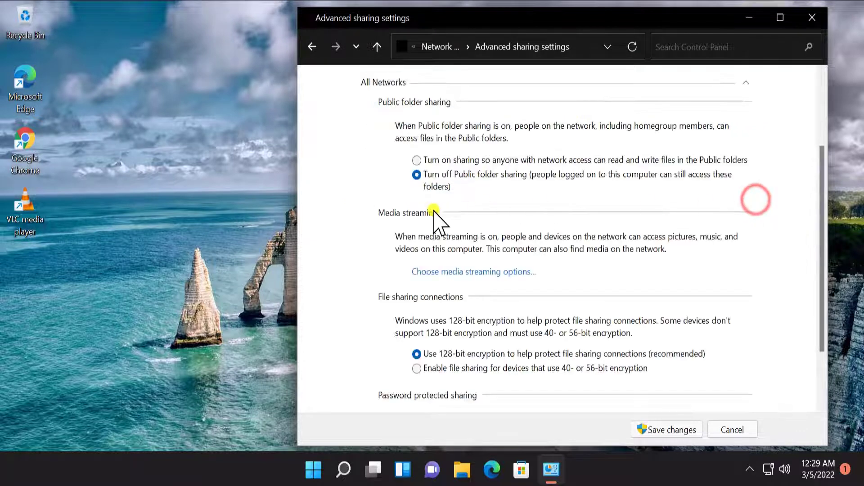
{"action": "scroll", "coordinate": [433, 214], "scroll_direction": "down", "scroll_amount": 3}
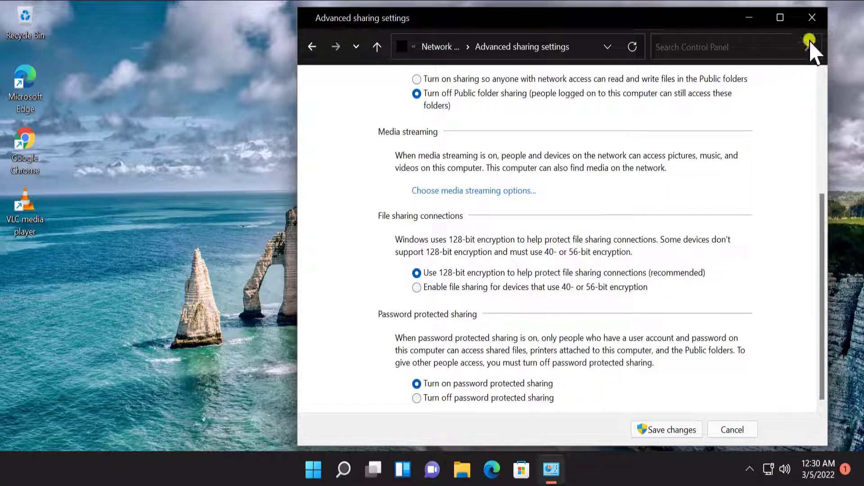
{"action": "left_click", "coordinate": [813, 17]}
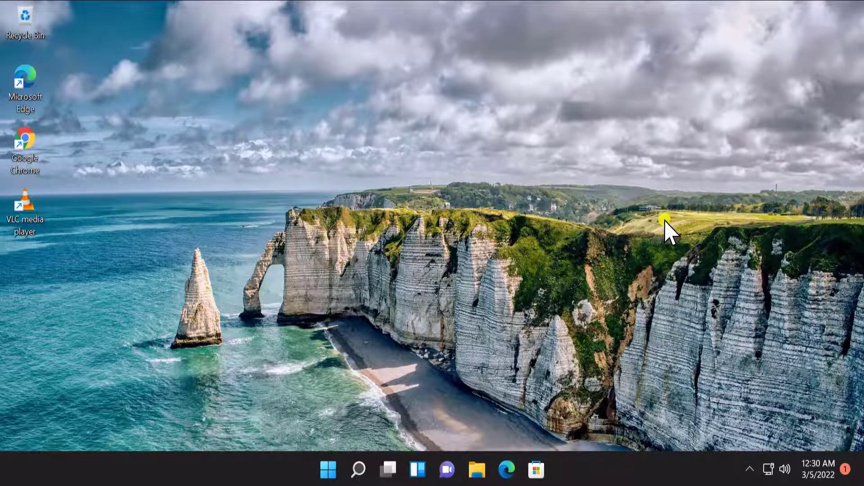
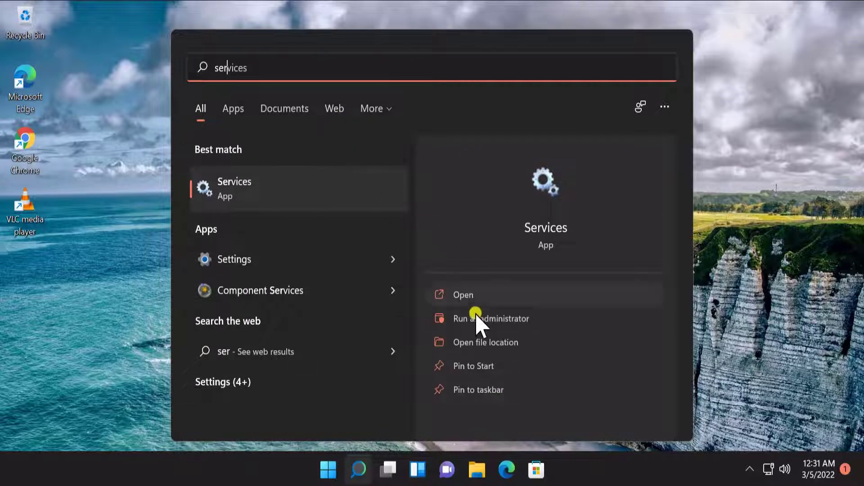
Open the Services console and select the SSDP Discovery service in the list.
{"action": "left_click", "coordinate": [483, 297]}
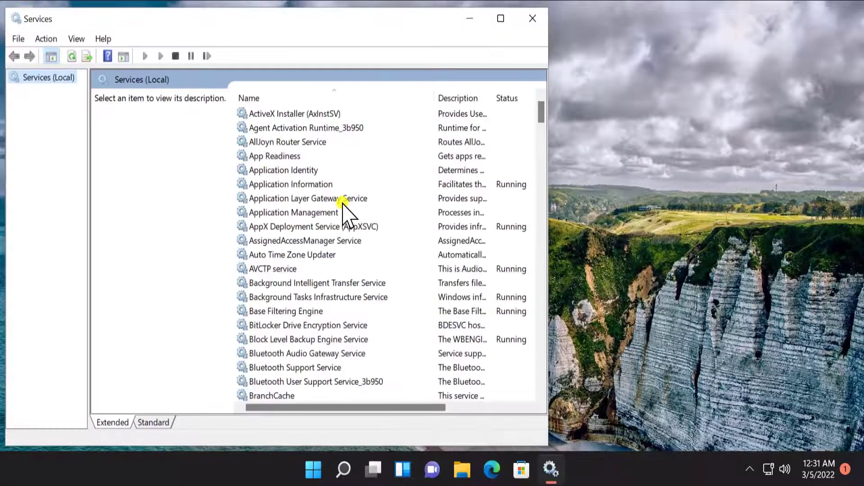
{"action": "left_click", "coordinate": [342, 201]}
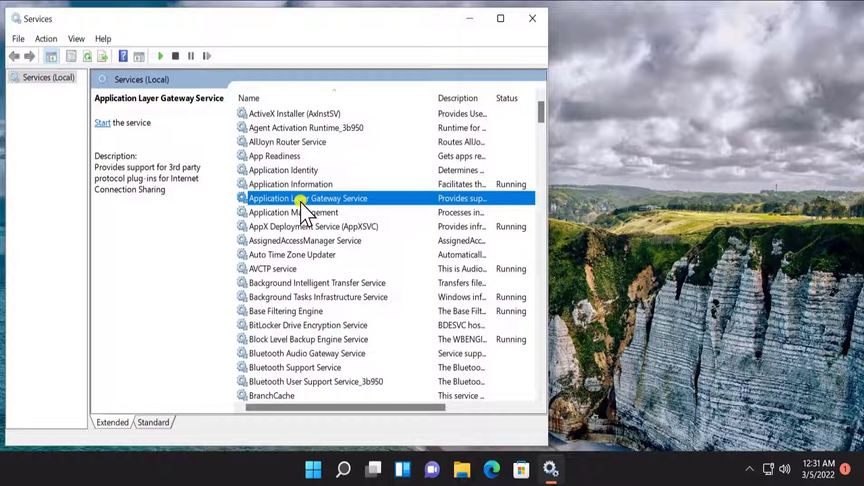
{"action": "key", "text": "s"}
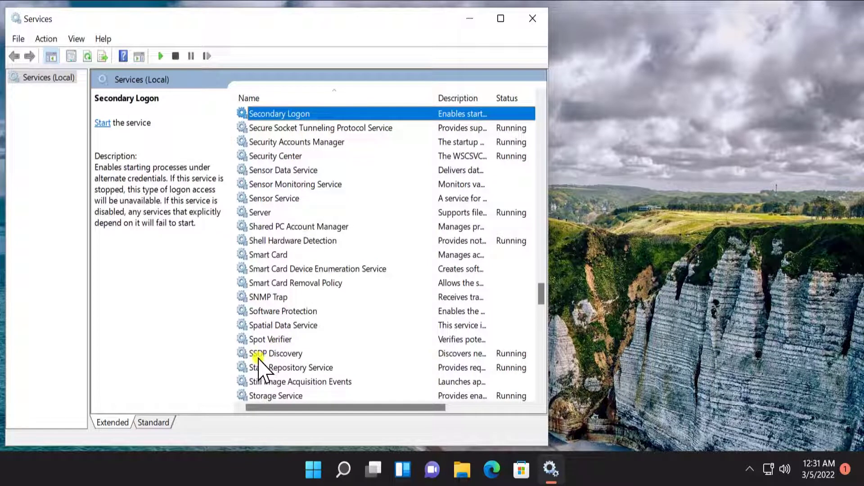
{"action": "left_click", "coordinate": [296, 357]}
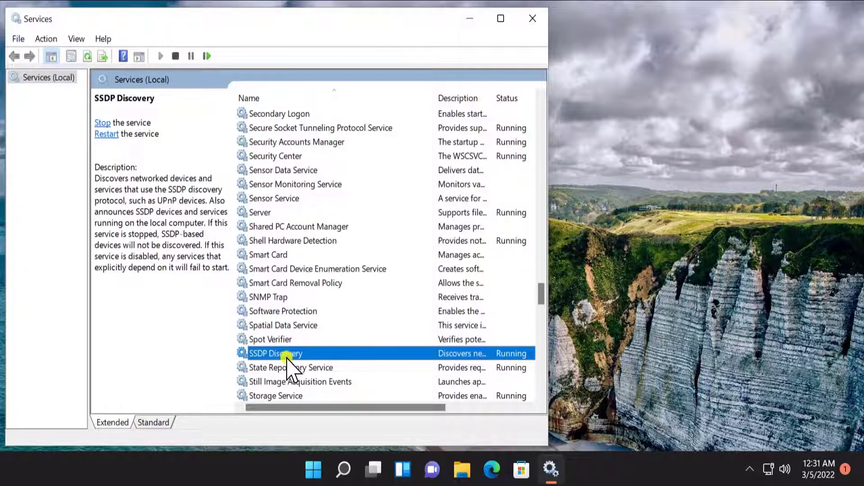
Check the startup type choices in the SSDP Discovery service properties, accept the dialog and close Services.
{"action": "right_click", "coordinate": [305, 355]}
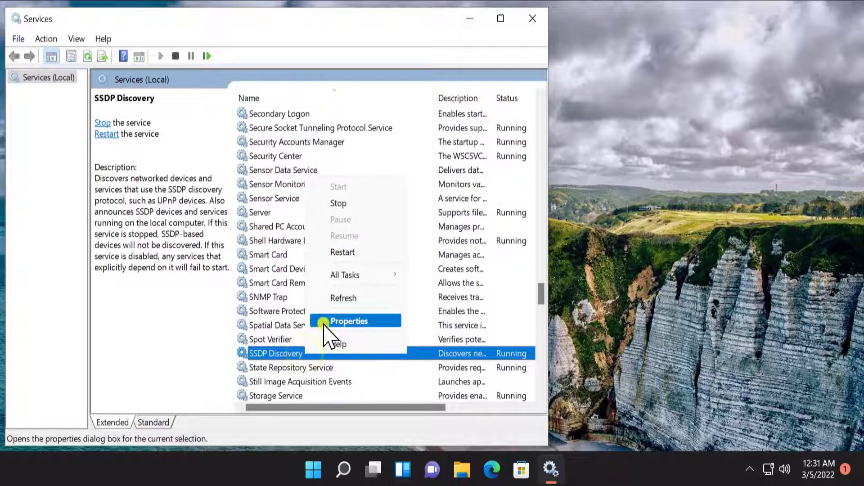
{"action": "left_click", "coordinate": [373, 321]}
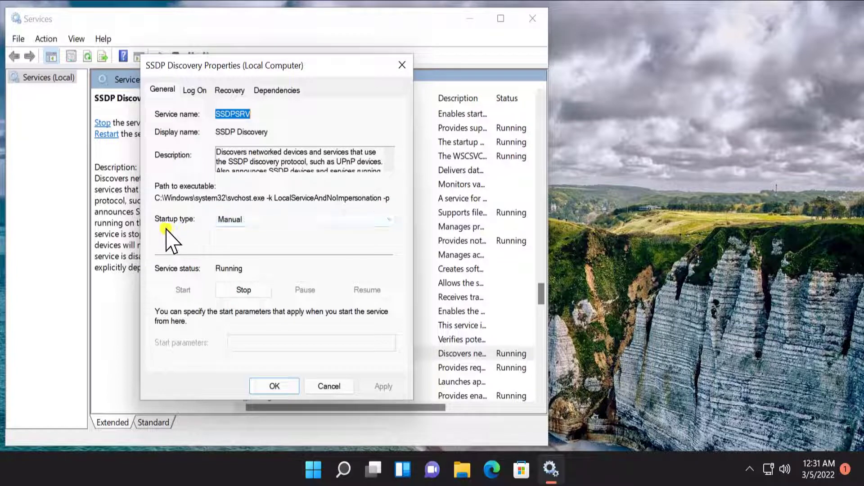
{"action": "left_click", "coordinate": [269, 220]}
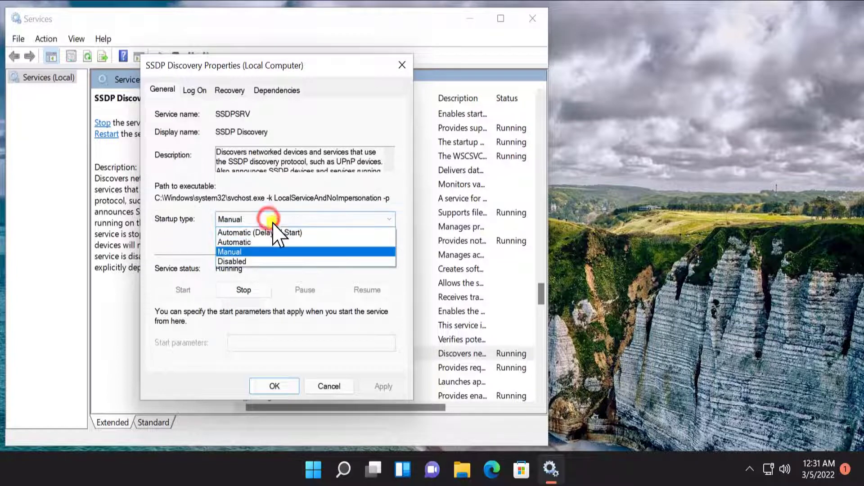
{"action": "left_click", "coordinate": [190, 243]}
{"action": "left_click", "coordinate": [274, 386]}
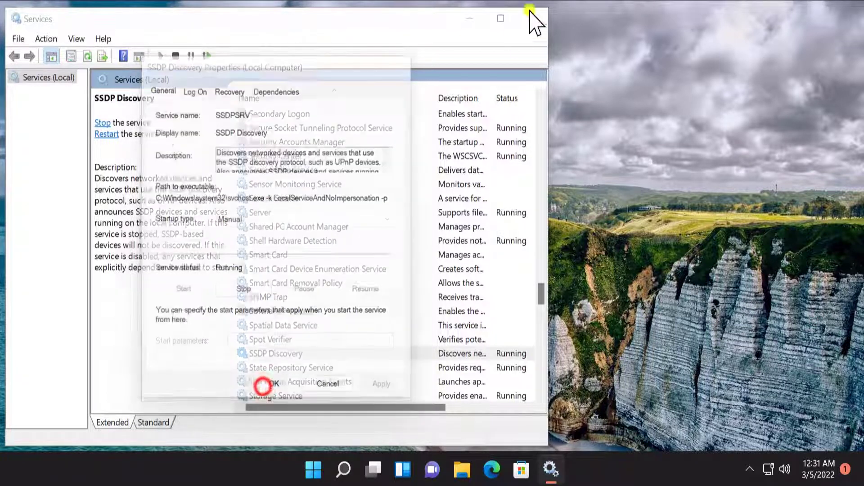
{"action": "left_click", "coordinate": [540, 19]}
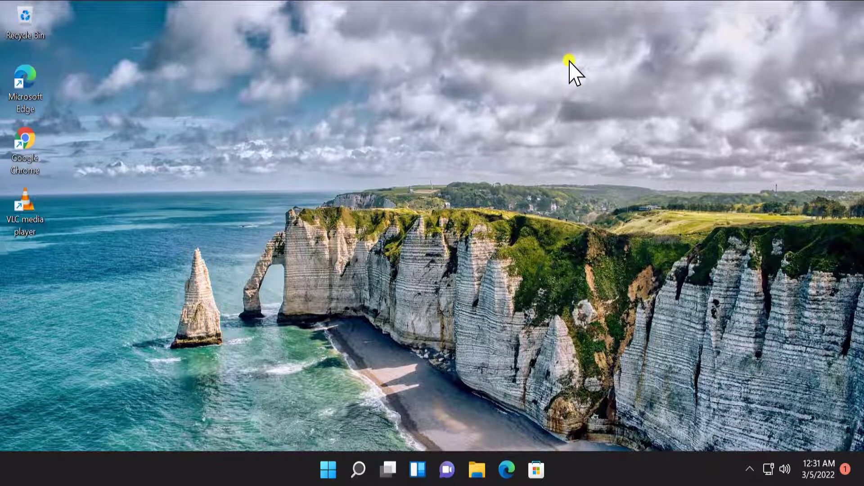
Open Windows Security from the Privacy & security section of Settings.
{"action": "left_click", "coordinate": [328, 469]}
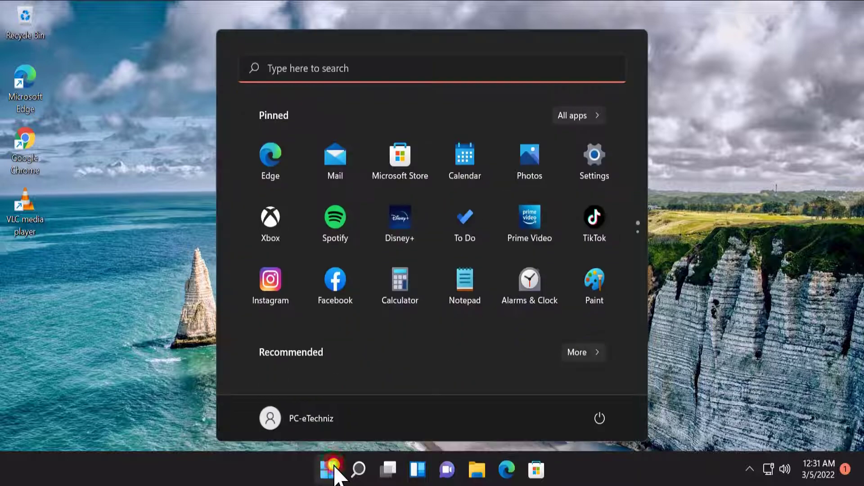
{"action": "left_click", "coordinate": [602, 176]}
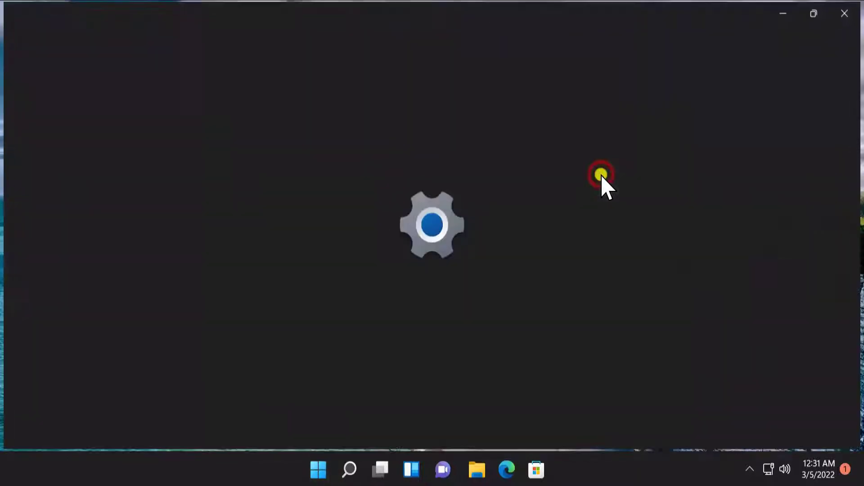
{"action": "scroll", "coordinate": [110, 402], "scroll_direction": "down", "scroll_amount": 1}
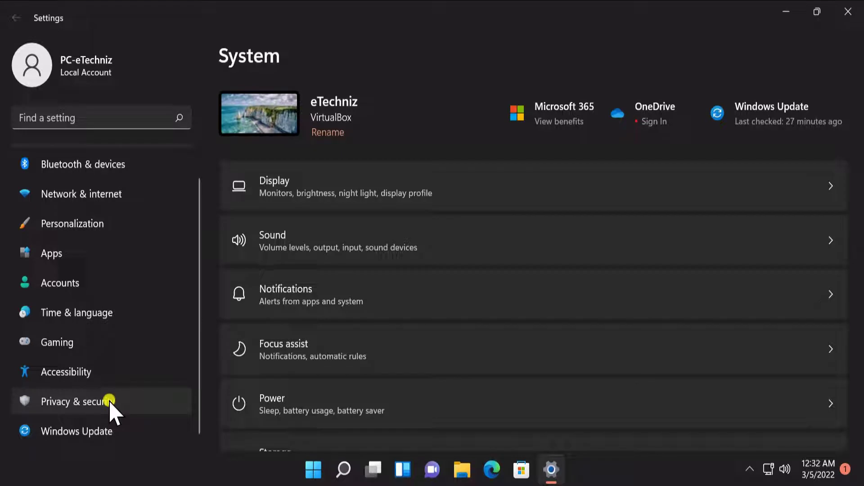
{"action": "left_click", "coordinate": [109, 402]}
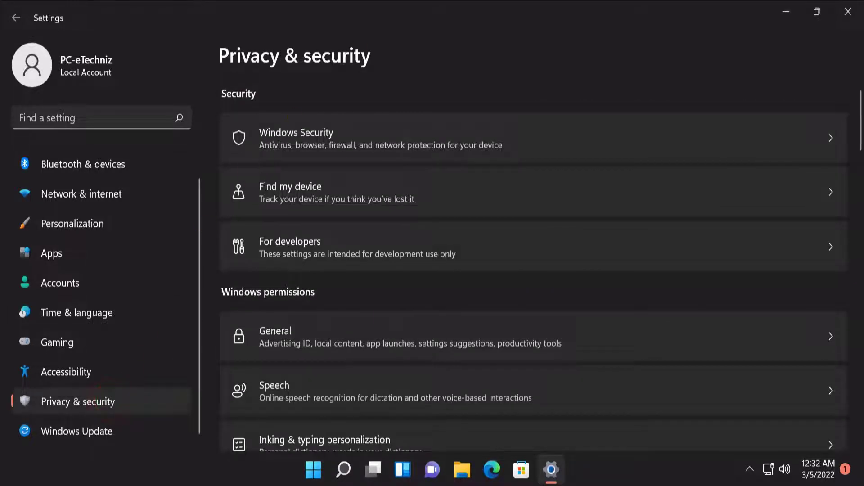
{"action": "left_click", "coordinate": [339, 137]}
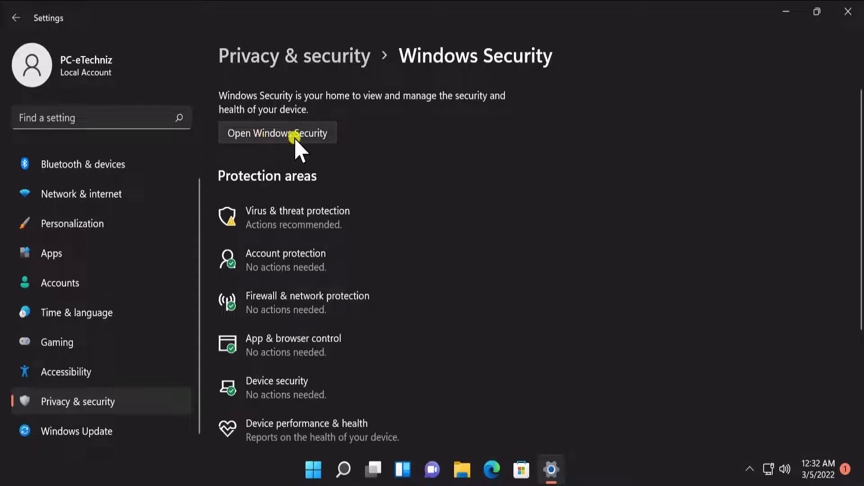
{"action": "left_click", "coordinate": [314, 133]}
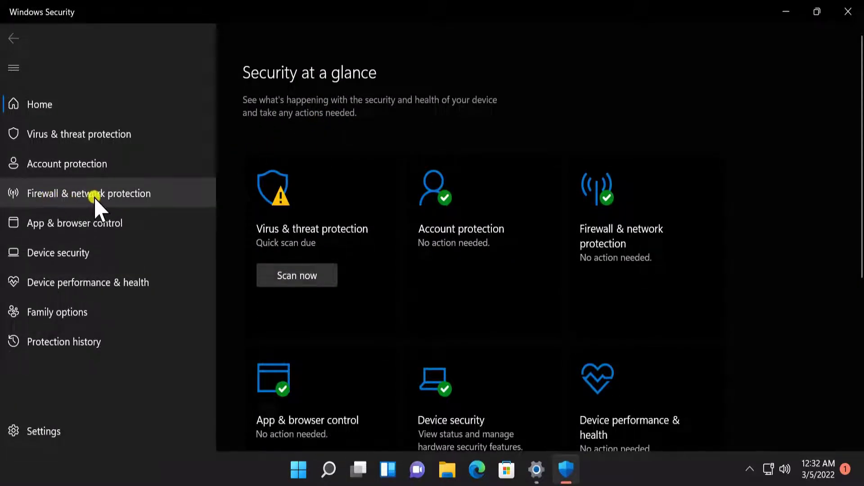
Open the list of apps allowed through the firewall from Firewall & network protection.
{"action": "left_click", "coordinate": [121, 196]}
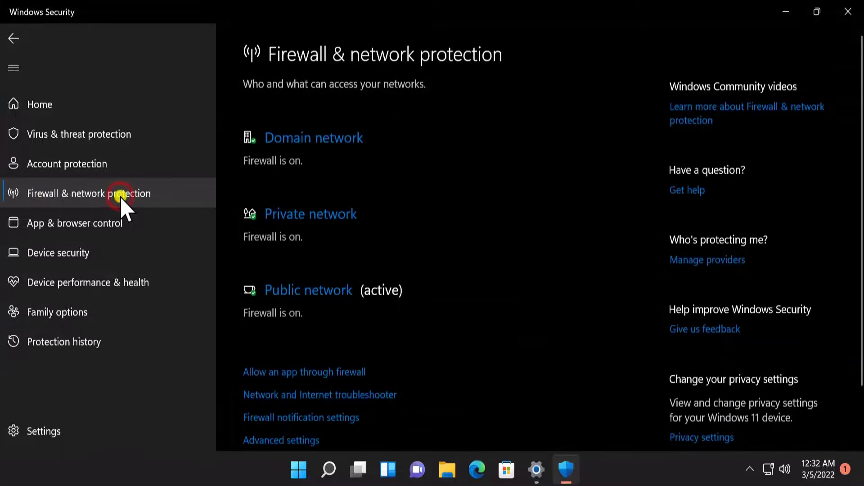
{"action": "scroll", "coordinate": [444, 185], "scroll_direction": "down", "scroll_amount": 2}
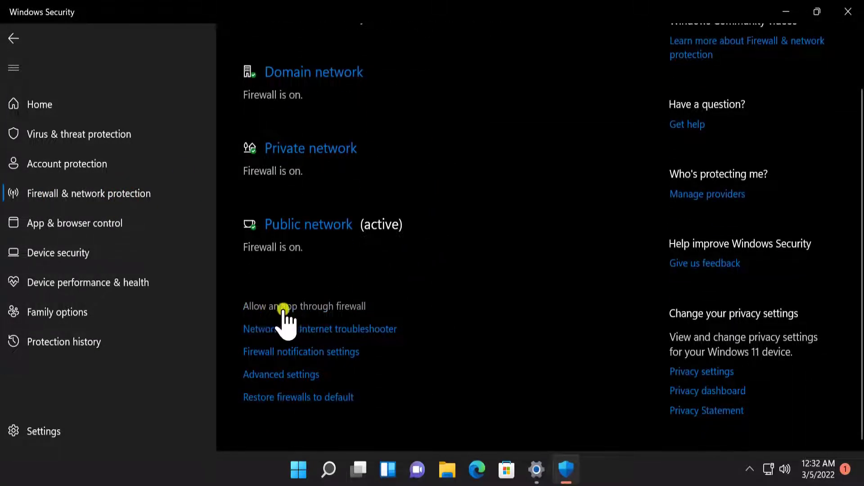
{"action": "left_click", "coordinate": [362, 307]}
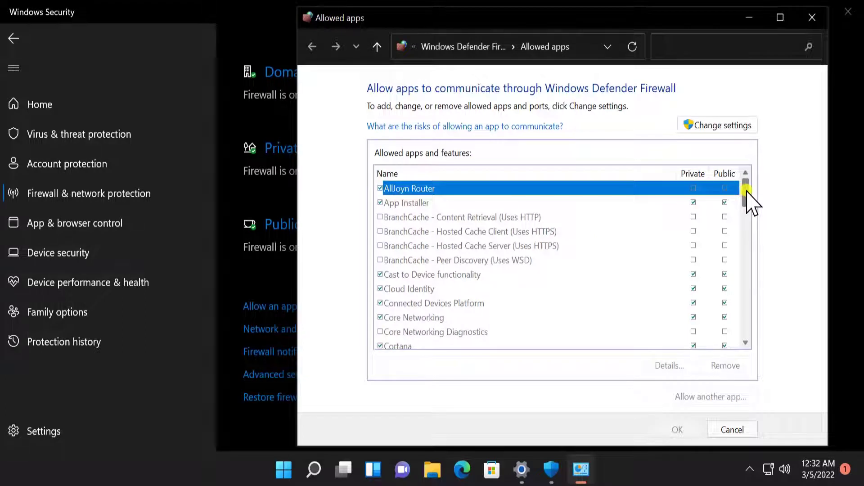
Find File and Printer Sharing in the list of allowed apps and features and select its entry.
{"action": "left_click_drag", "start_coordinate": [747, 184], "coordinate": [759, 207]}
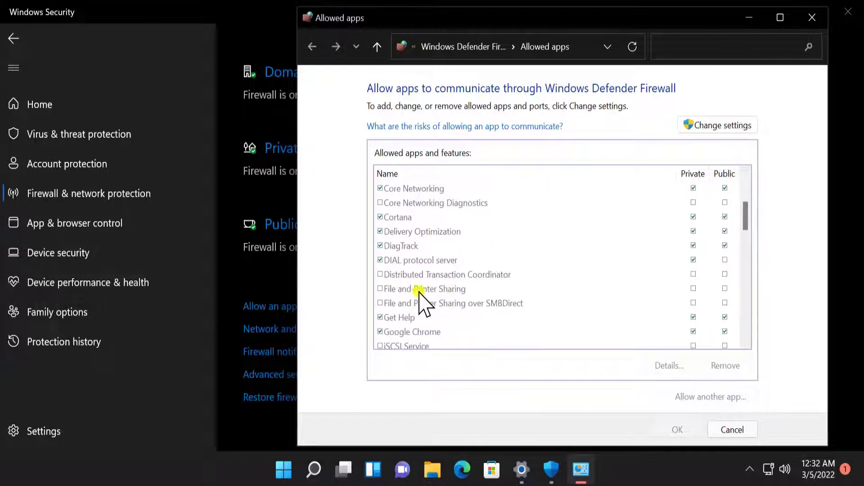
{"action": "left_click", "coordinate": [380, 289]}
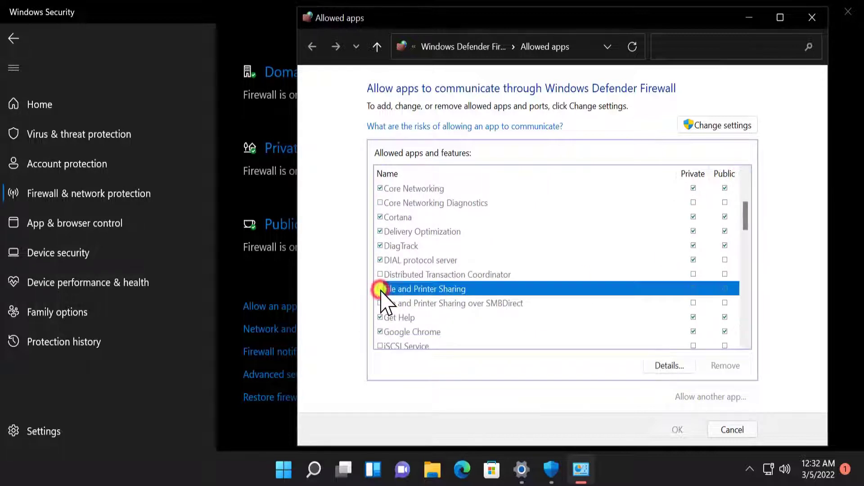
{"action": "left_click", "coordinate": [693, 290]}
{"action": "left_click", "coordinate": [582, 397]}
{"action": "key", "text": "Up"}
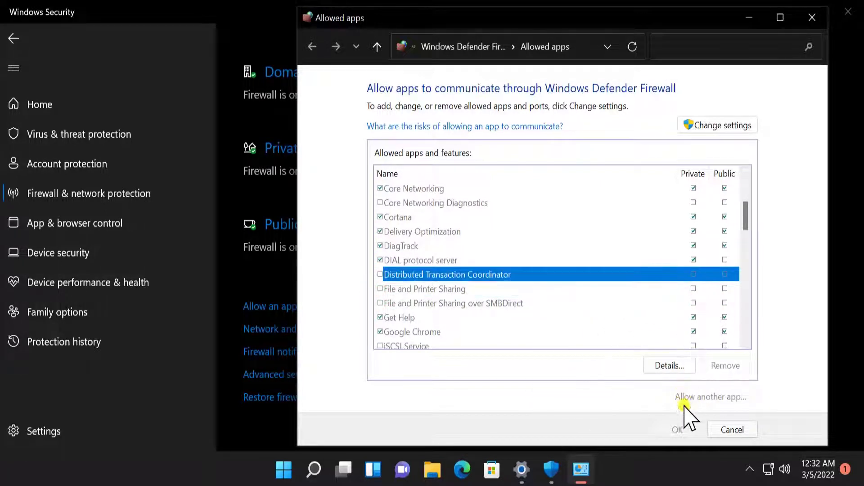
{"action": "left_click", "coordinate": [380, 291]}
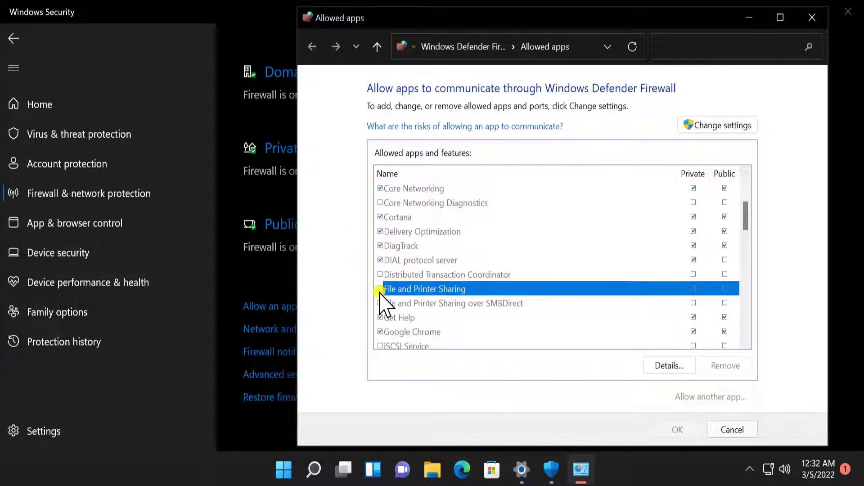
Unlock the allowed apps settings and allow File and Printer Sharing on private networks only.
{"action": "left_click", "coordinate": [737, 126]}
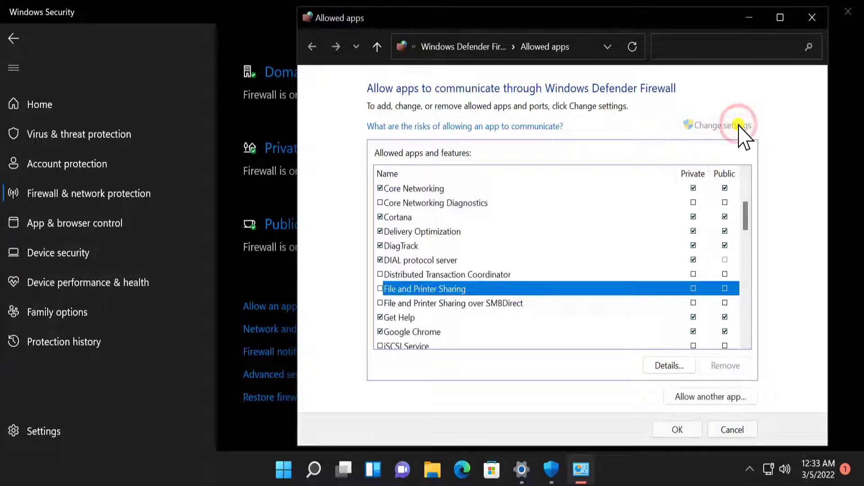
{"action": "left_click", "coordinate": [389, 289]}
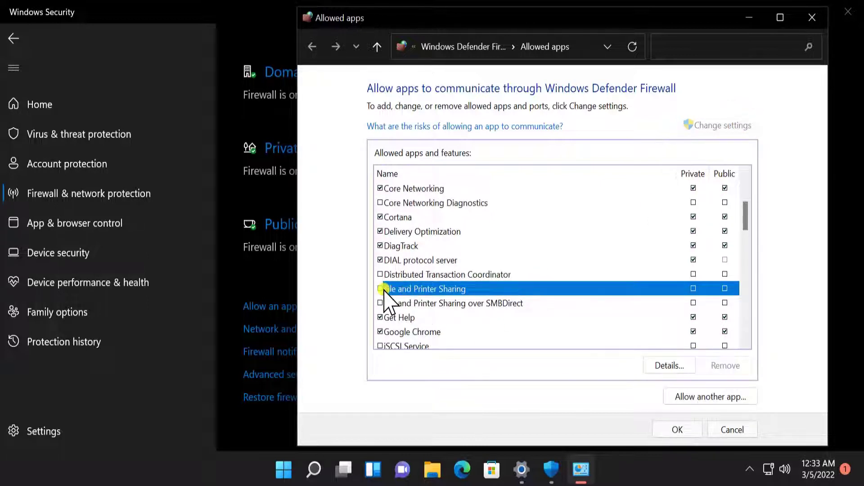
{"action": "left_click", "coordinate": [380, 288]}
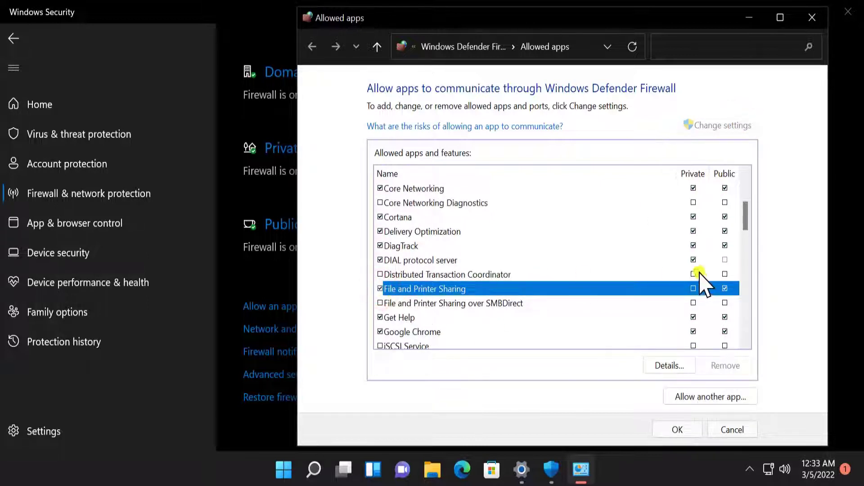
{"action": "left_click", "coordinate": [724, 288]}
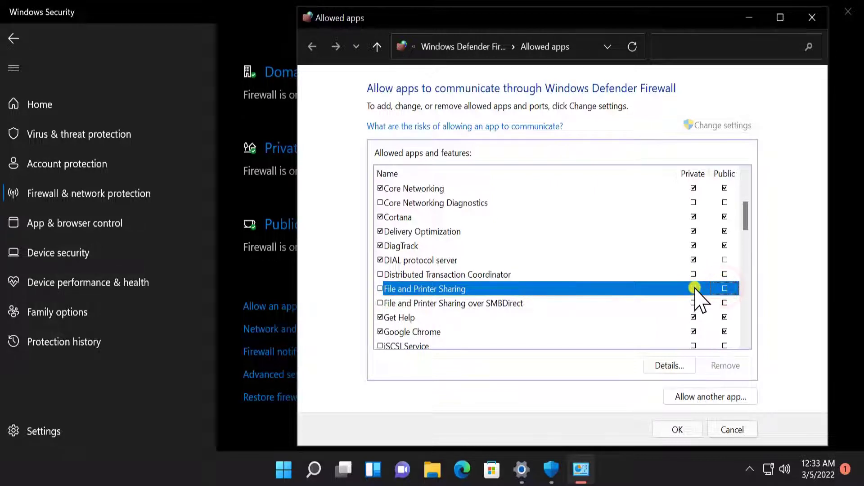
{"action": "left_click", "coordinate": [694, 288]}
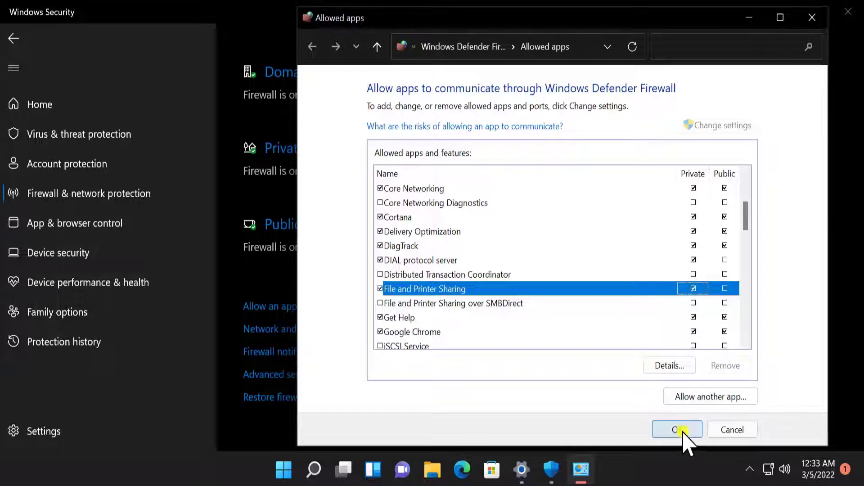
Leave the allowed apps window without saving and close Windows Security and Settings.
{"action": "left_click", "coordinate": [732, 430]}
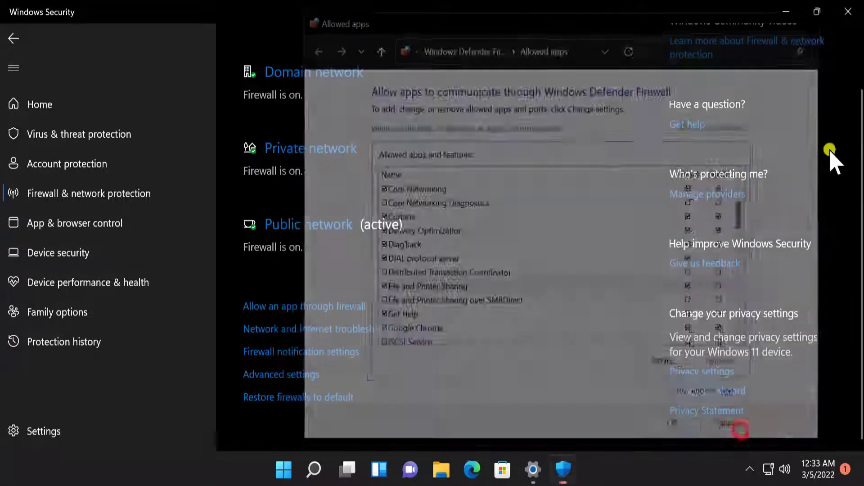
{"action": "left_click", "coordinate": [845, 13]}
{"action": "left_click", "coordinate": [847, 12]}
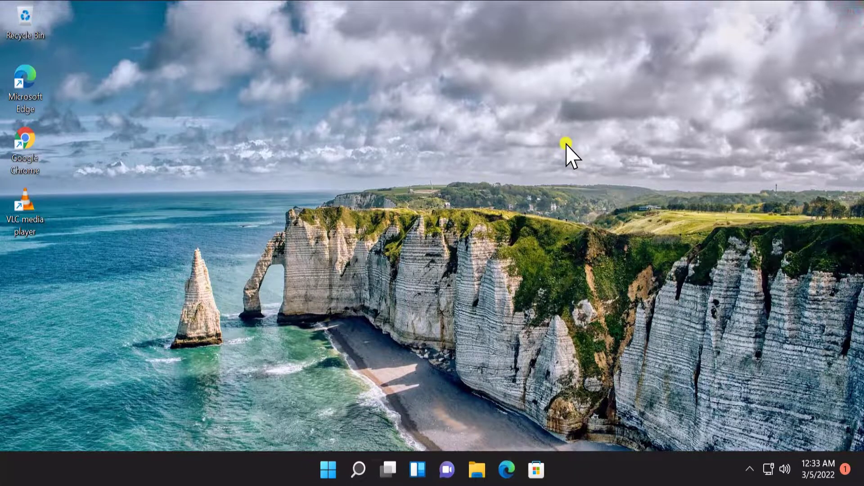